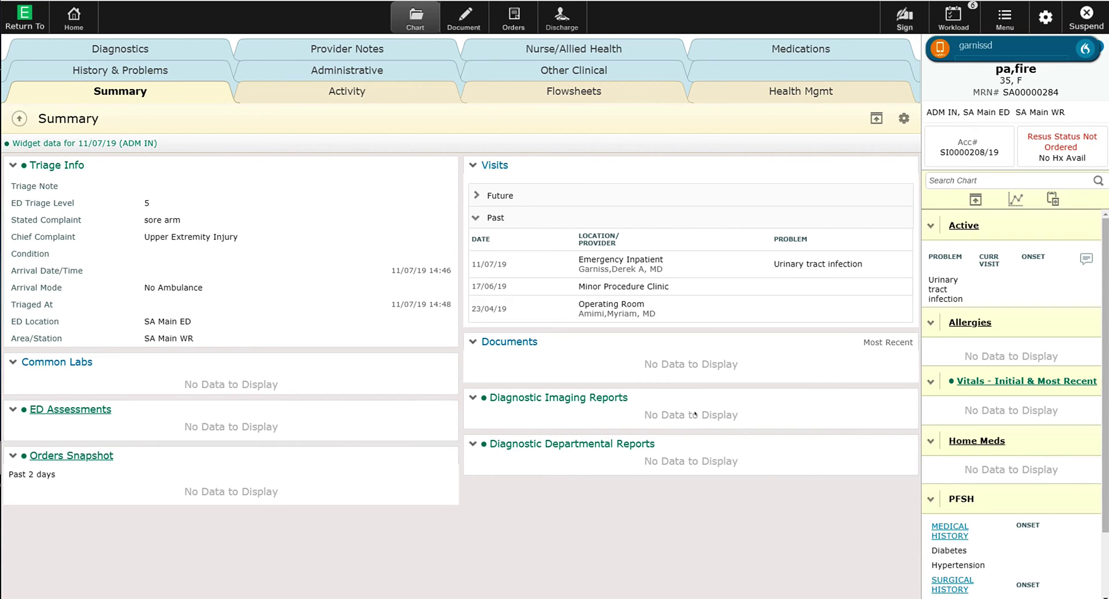
Step: Start a Family Medicine Progress document and begin its narrative with "This patient is feeling much better today. She has"
click(464, 18)
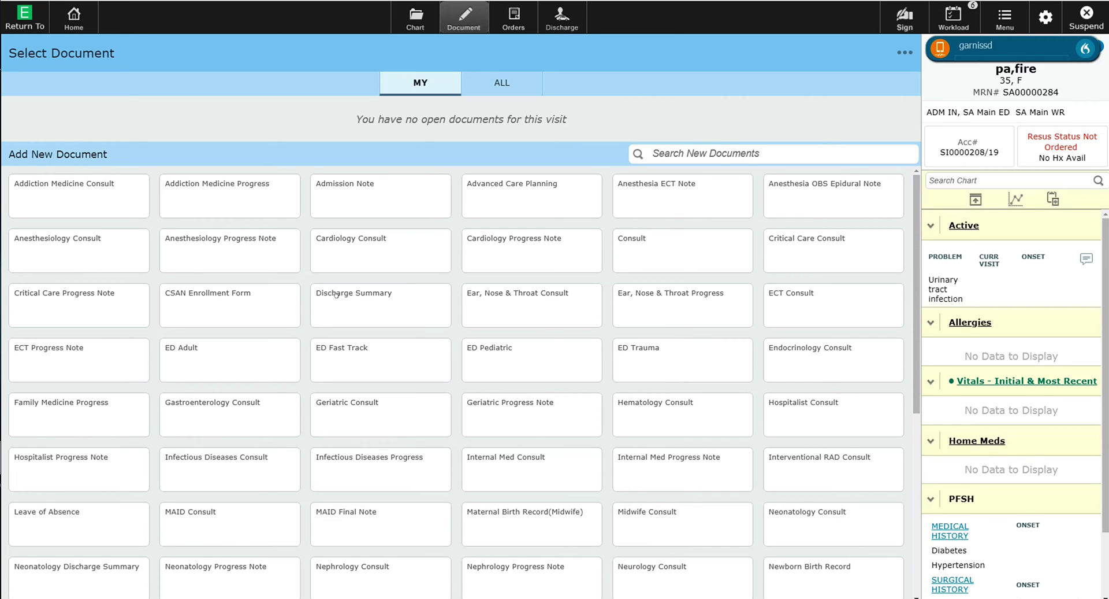
click(75, 400)
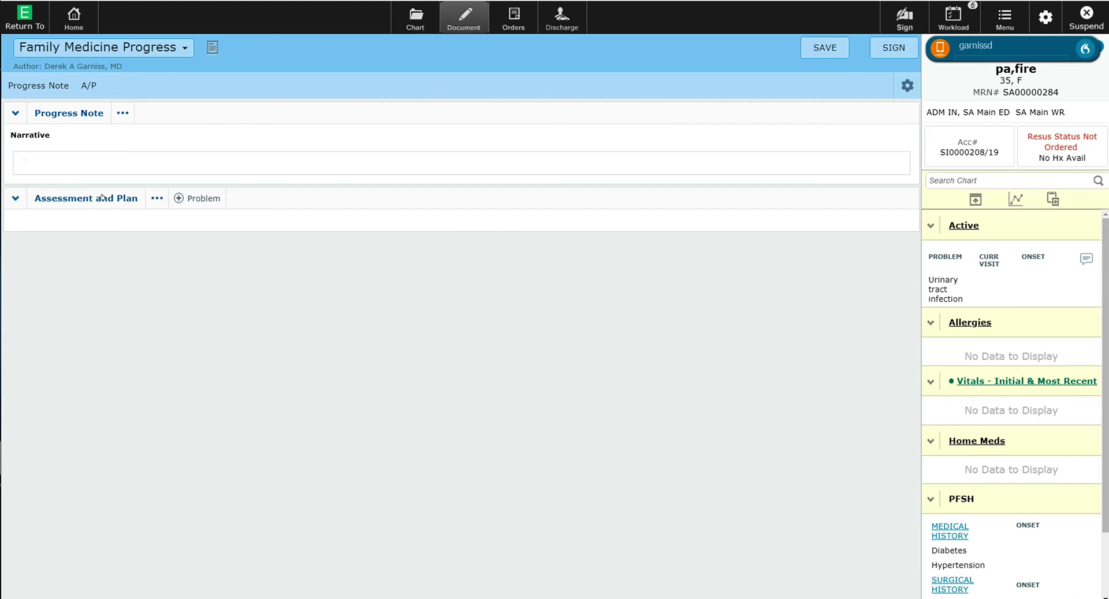
click(45, 157)
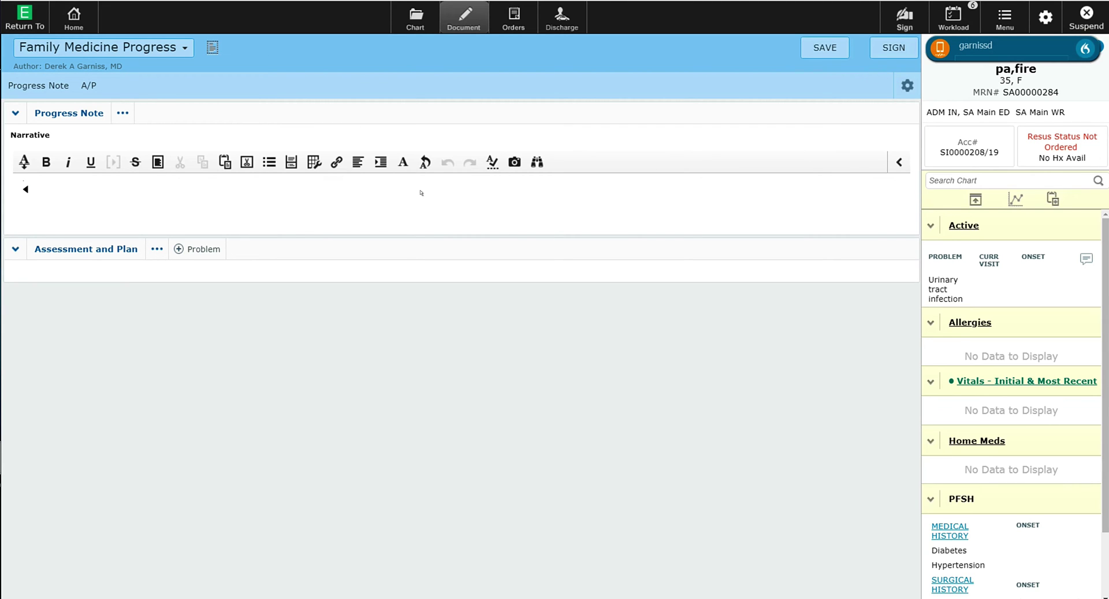
text(t)
key(BackSpace)
text(This patient is feeling mu)
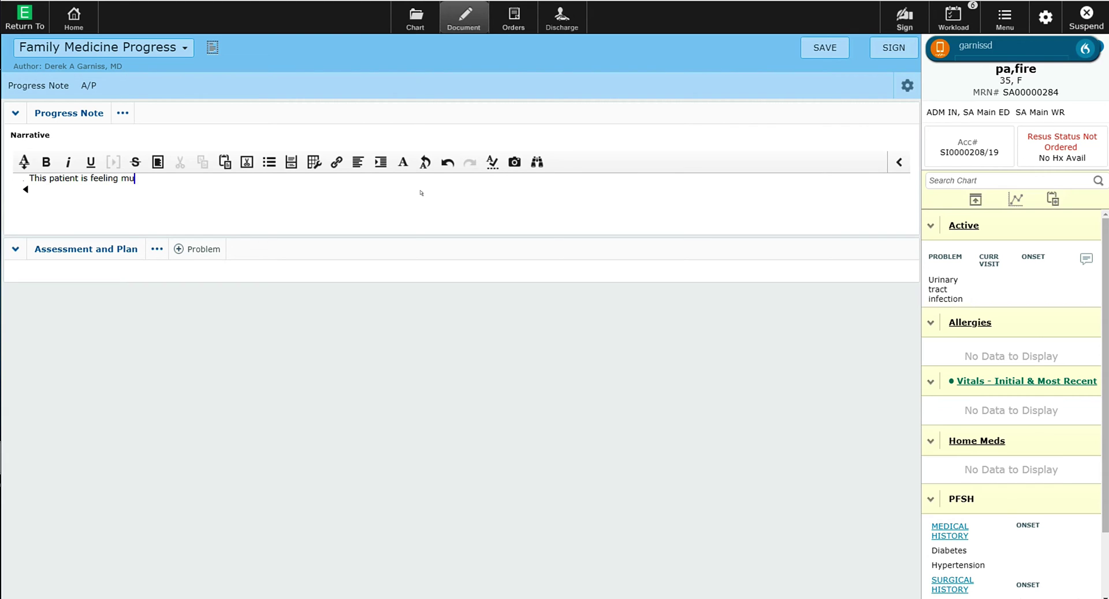
text(ch better today.  She has )
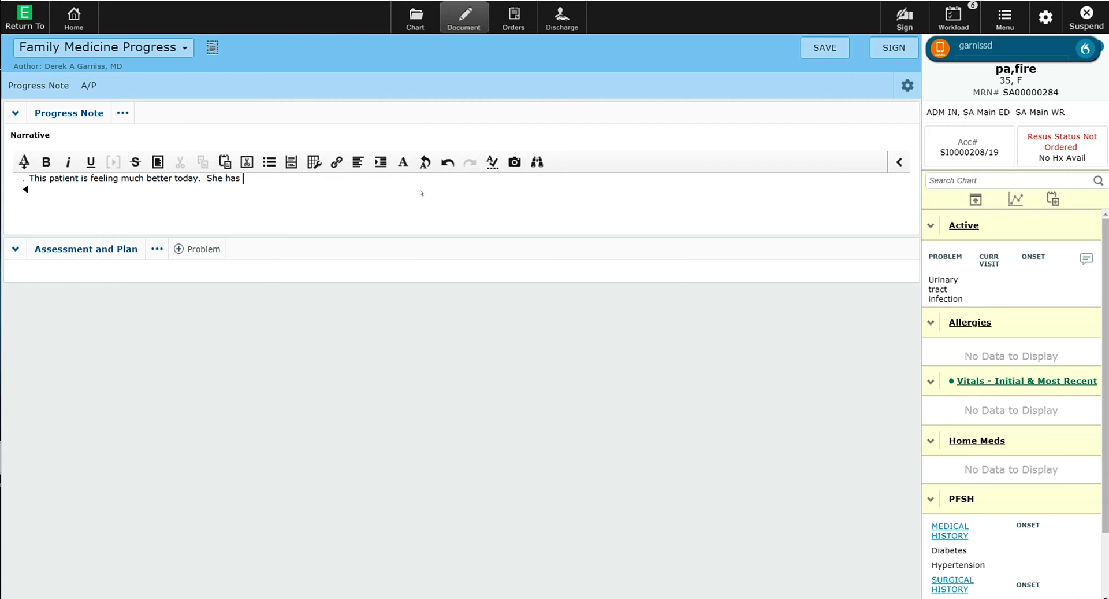
Step: Finish the narrative with "been up walking around the unit, and she has been able to eat and drink well today."
text(been up walking around the )
text(unit, a)
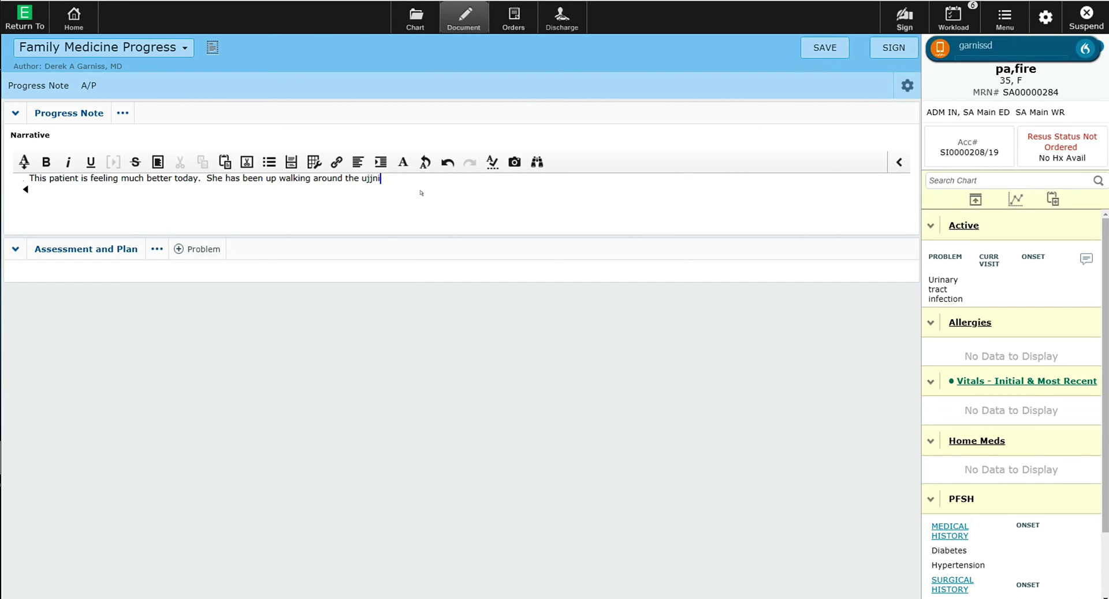
text(nd she has been abkle)
key(BackSpace)
key(BackSpace)
key(BackSpace)
text(le to eat and drink )
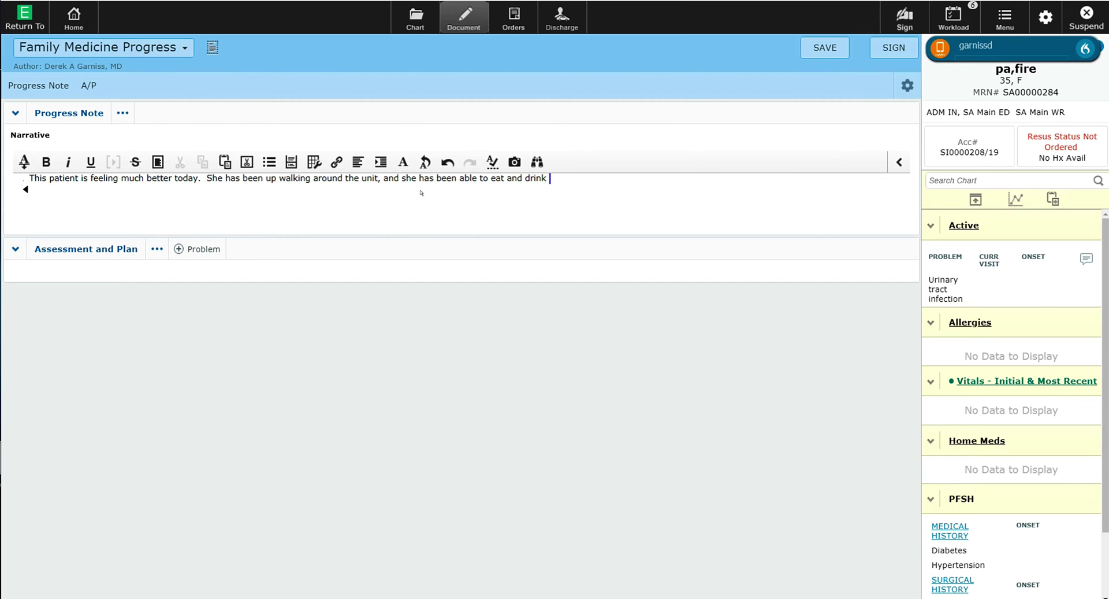
text(well today.)
Step: Add the active problem Urinary tract infection to the note's Assessment and Plan and save the problem list
click(188, 245)
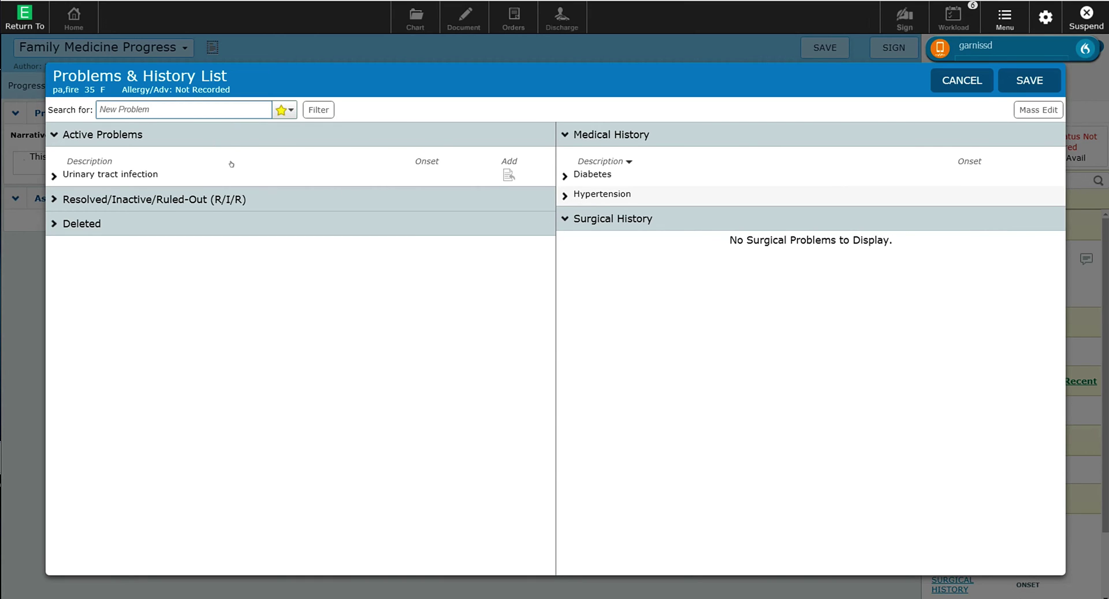
click(499, 171)
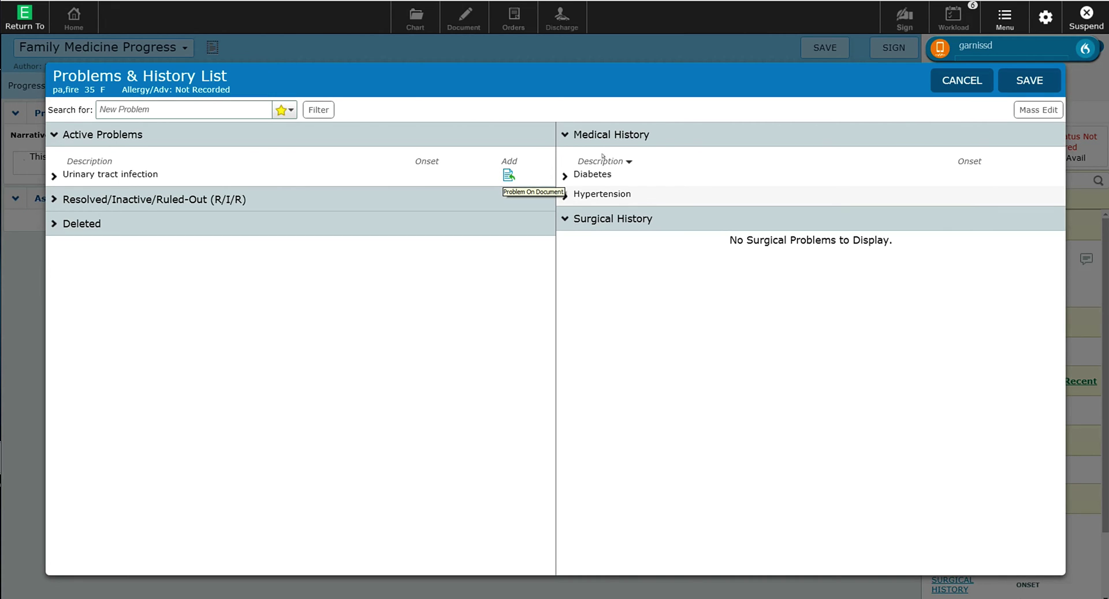
click(1006, 76)
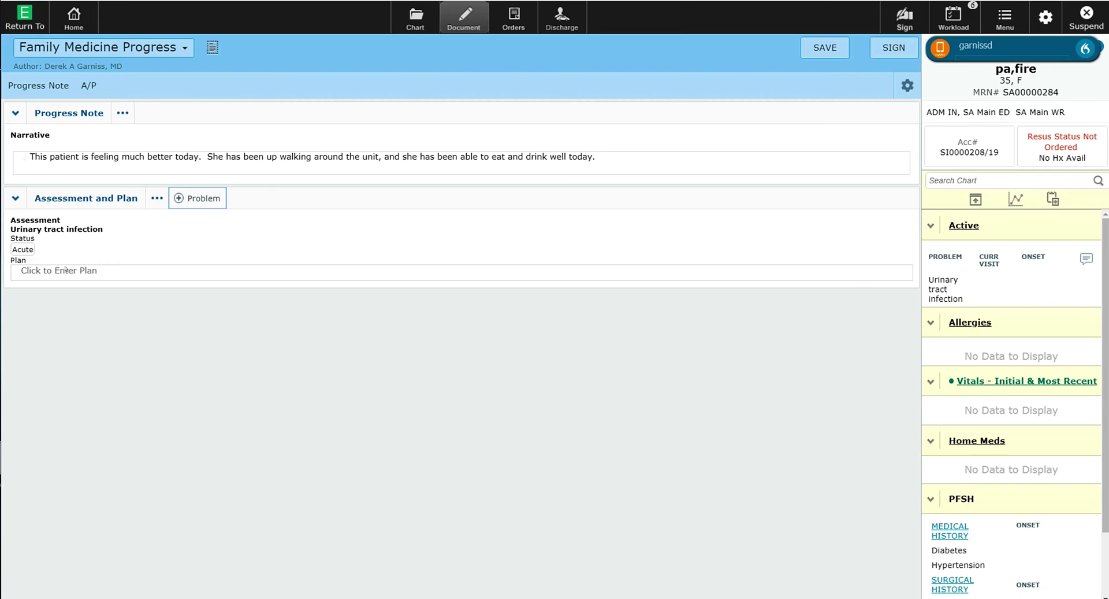
Step: Enter "Patient currently on Cipro. She is feeling much better." as the plan for the urinary tract infection
click(83, 269)
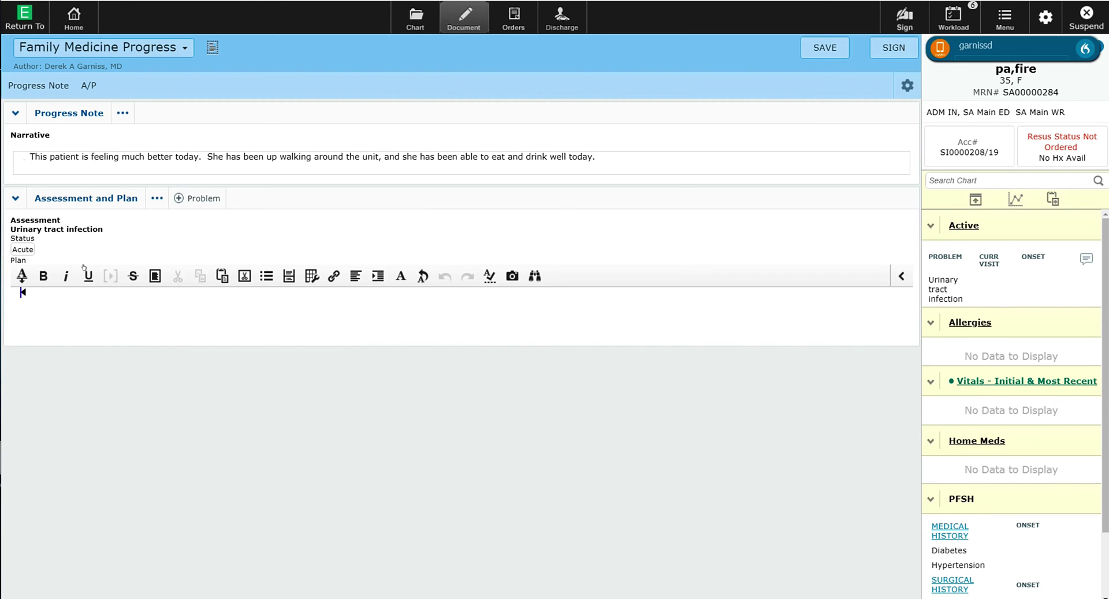
text(Pataient)
key(BackSpace)
key(BackSpace)
key(BackSpace)
key(BackSpace)
key(BackSpace)
key(BackSpace)
text(int is)
key(BackSpace)
key(BackSpace)
key(BackSpace)
key(BackSpace)
key(BackSpace)
key(BackSpace)
key(BackSpace)
text(ient currently on C)
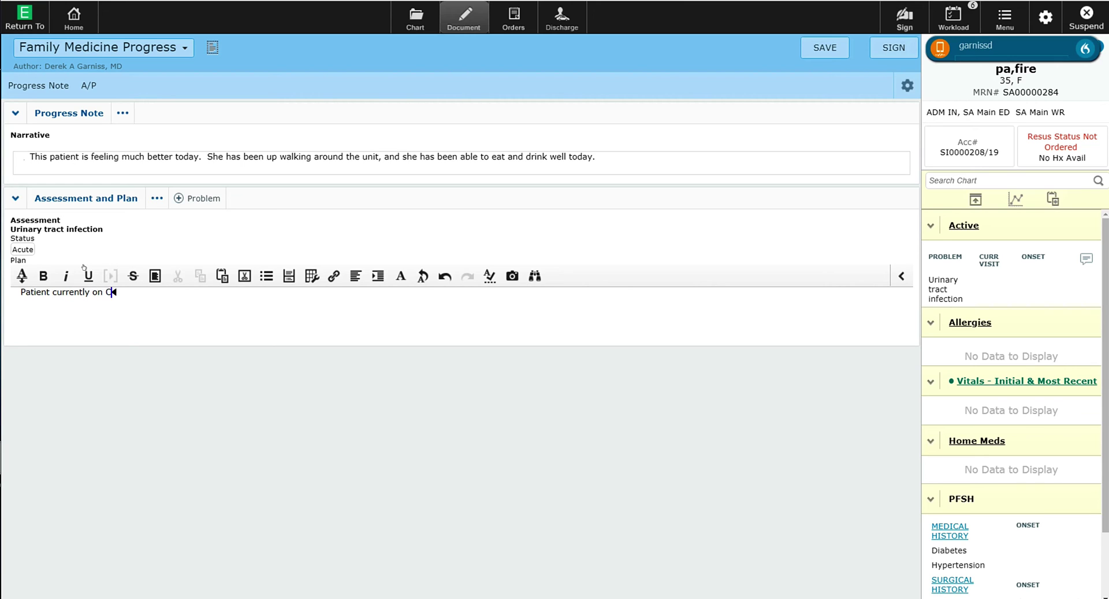
text(ipro.  She is feeling much better.  )
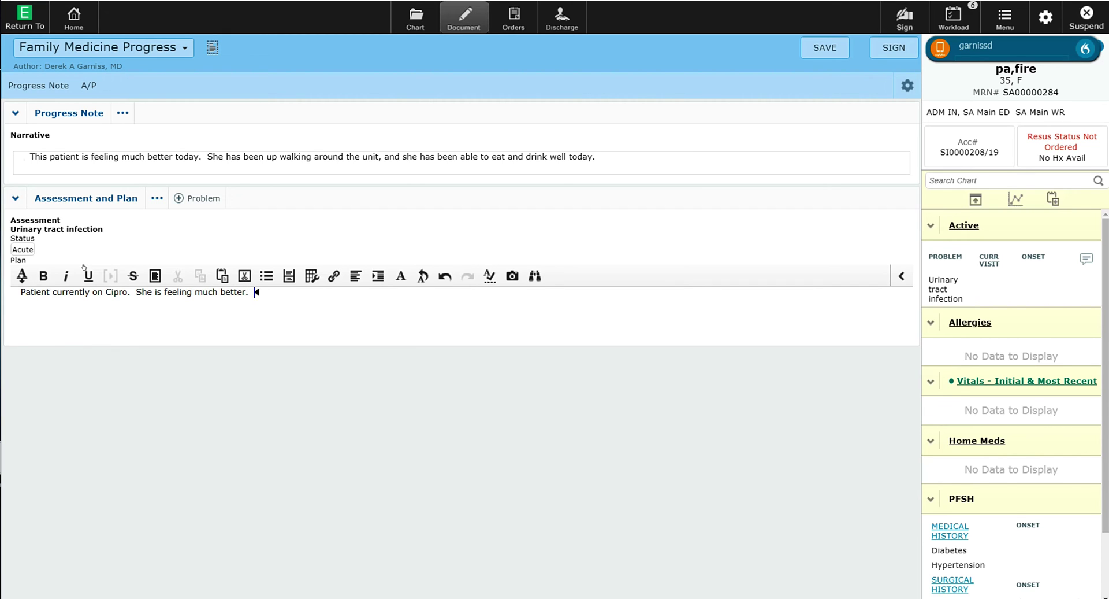
Step: Continue the infection plan with "No longer having any irritative urinary symptoms. We will await the culture results, and likely be able to discharge the patient tomorrow."
text(No longer having any irritative)
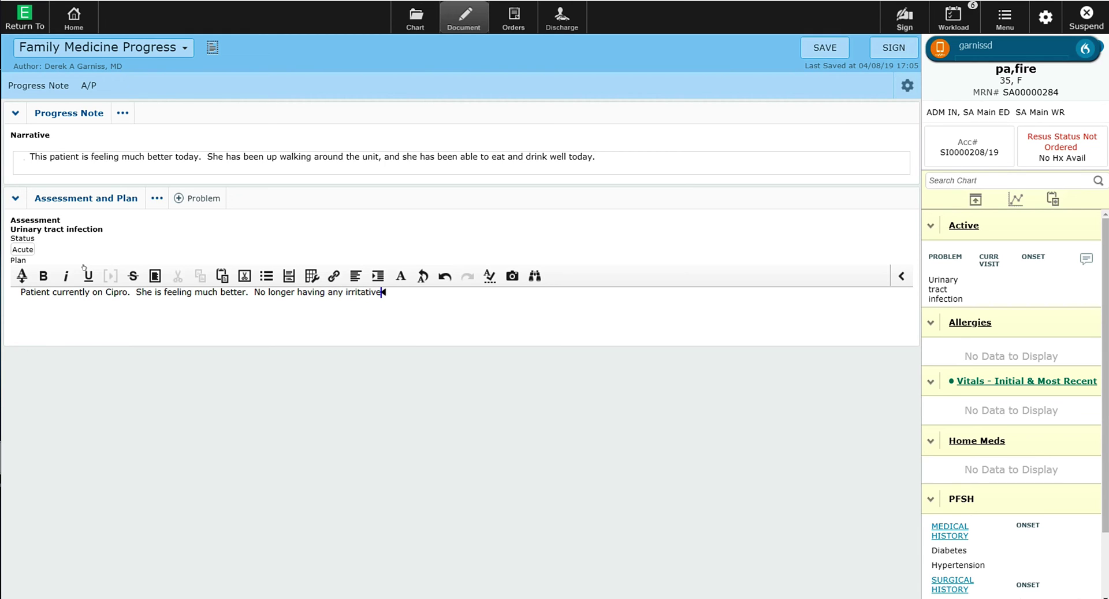
text( urinary symptoms.  We will )
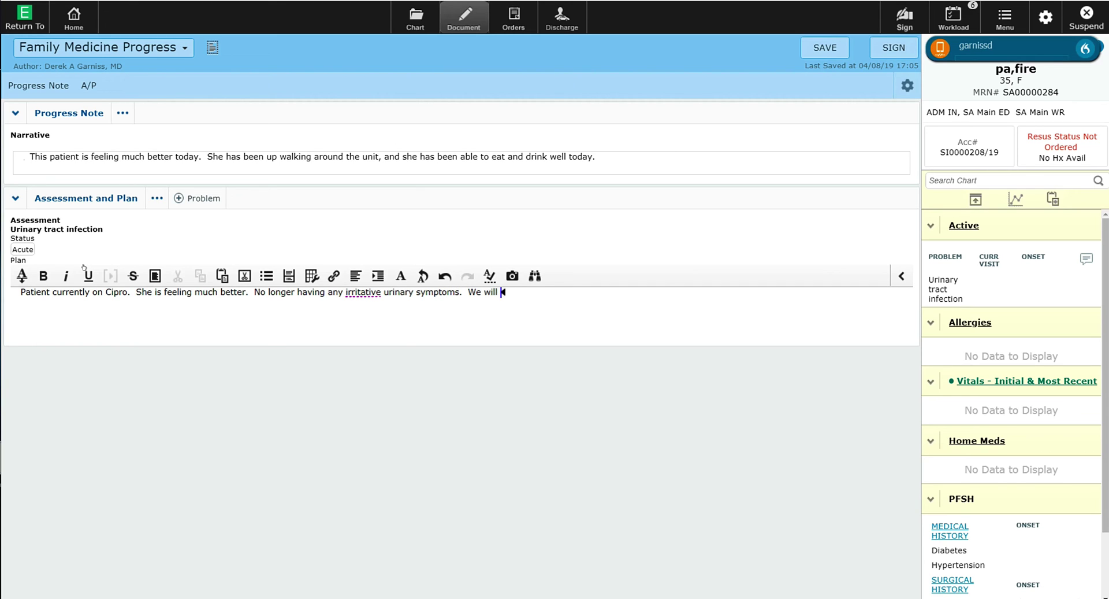
text(await the culture results, )
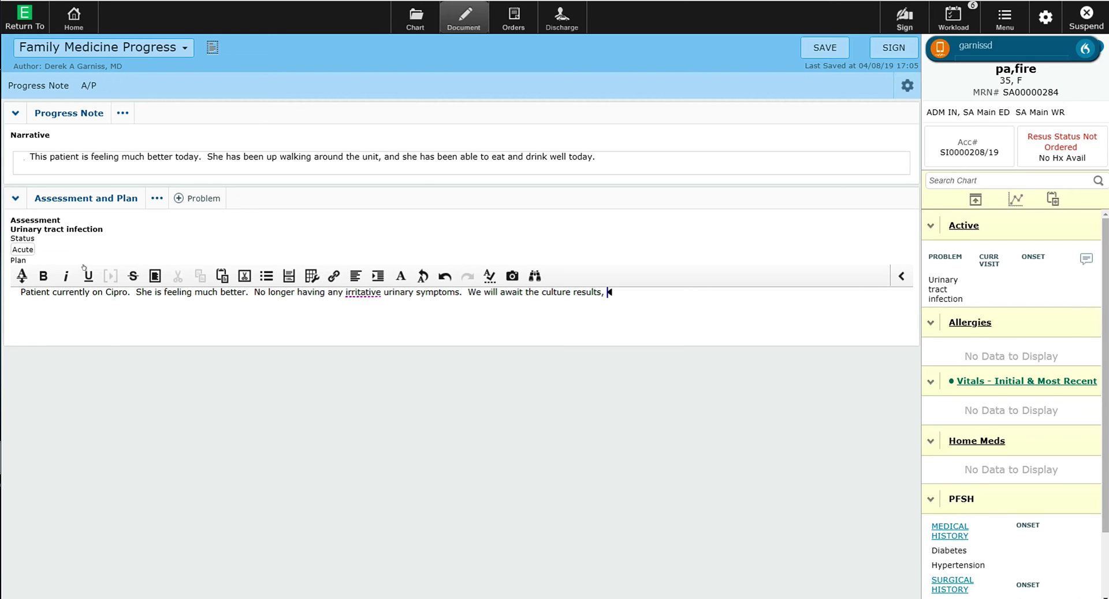
text(and likely be able to discharg)
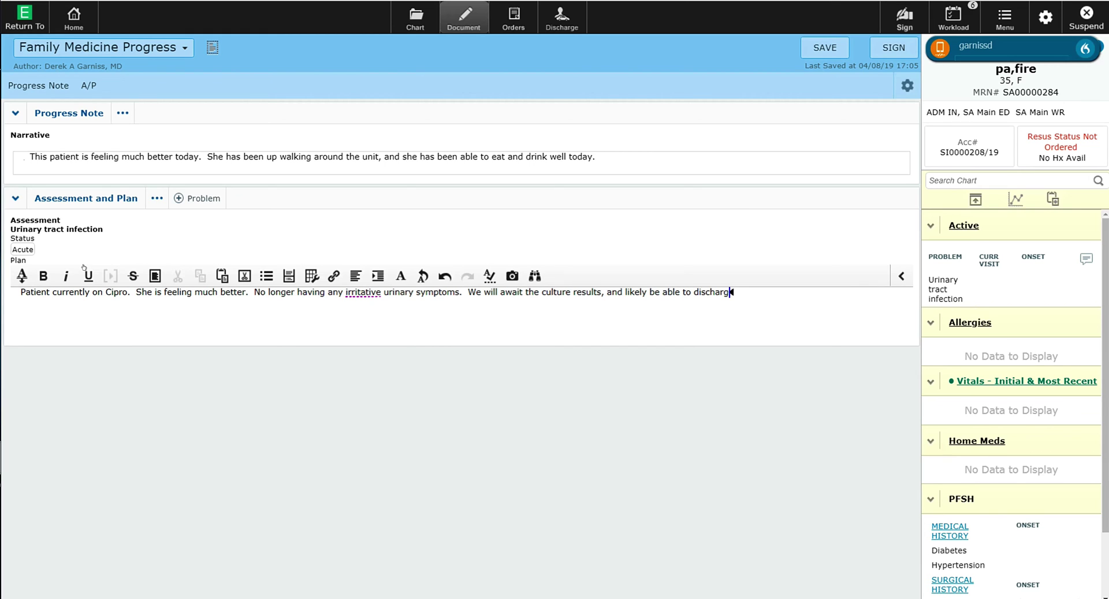
text(e the patient tomorrow.)
click(101, 385)
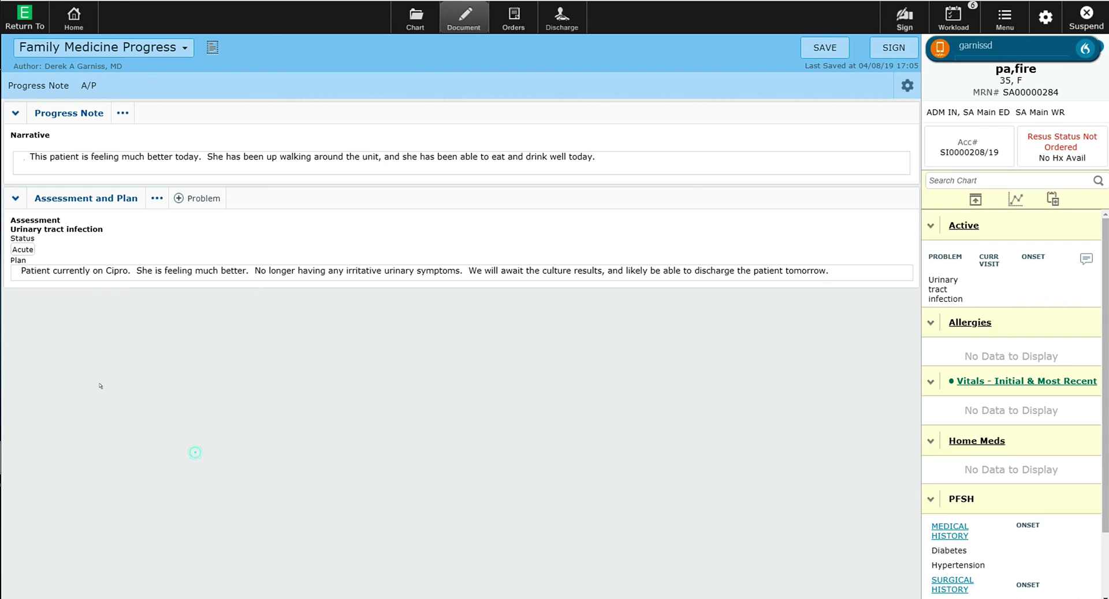
Step: Add Diabetes from the medical history to the active problems and save it into the Assessment and Plan
click(188, 195)
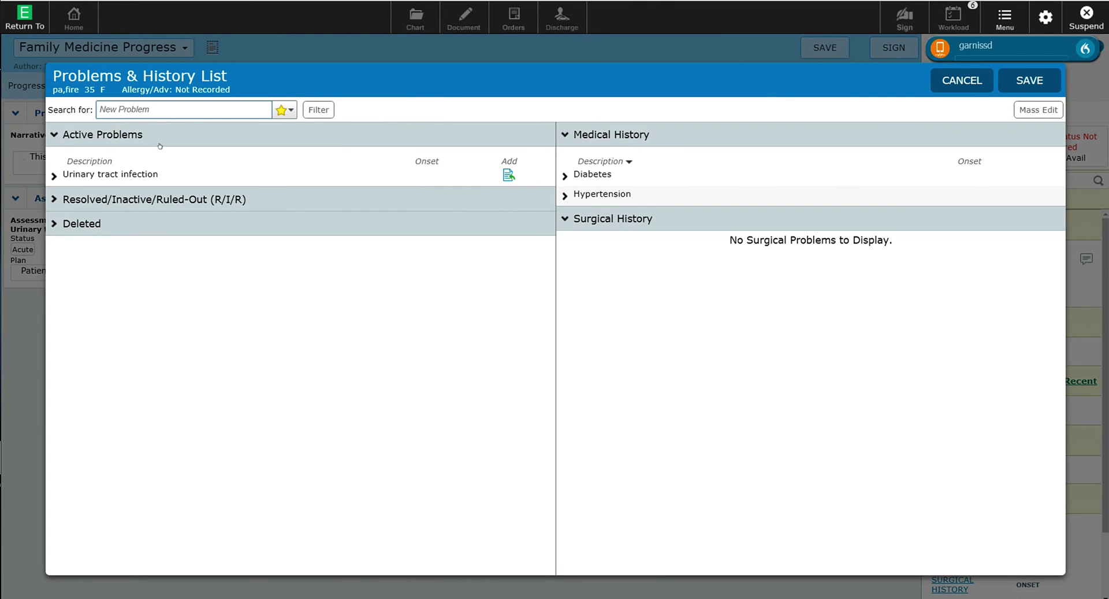
click(584, 171)
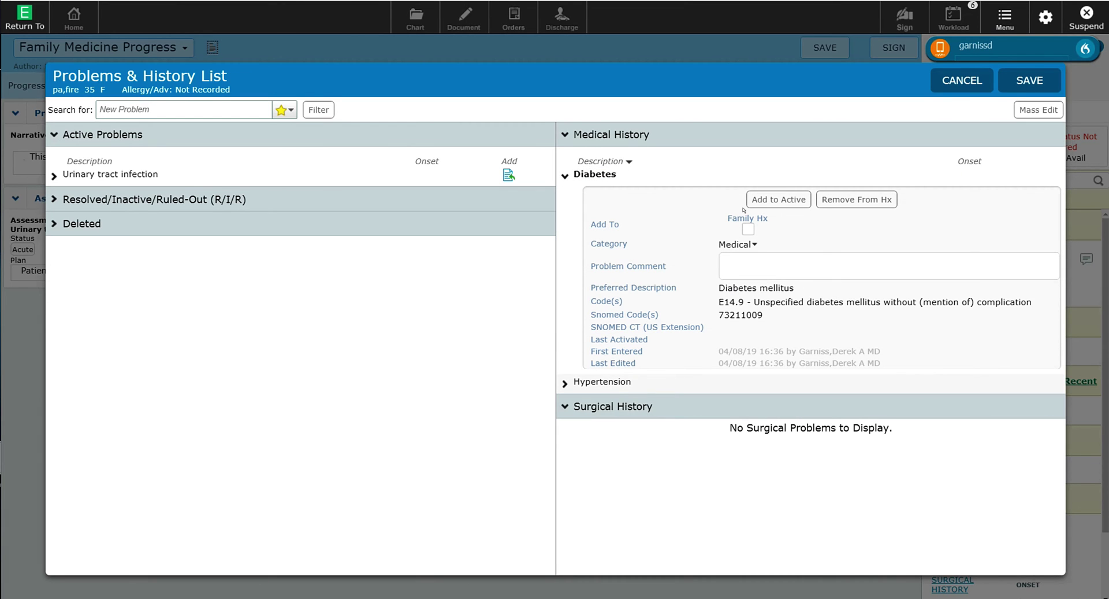
click(777, 194)
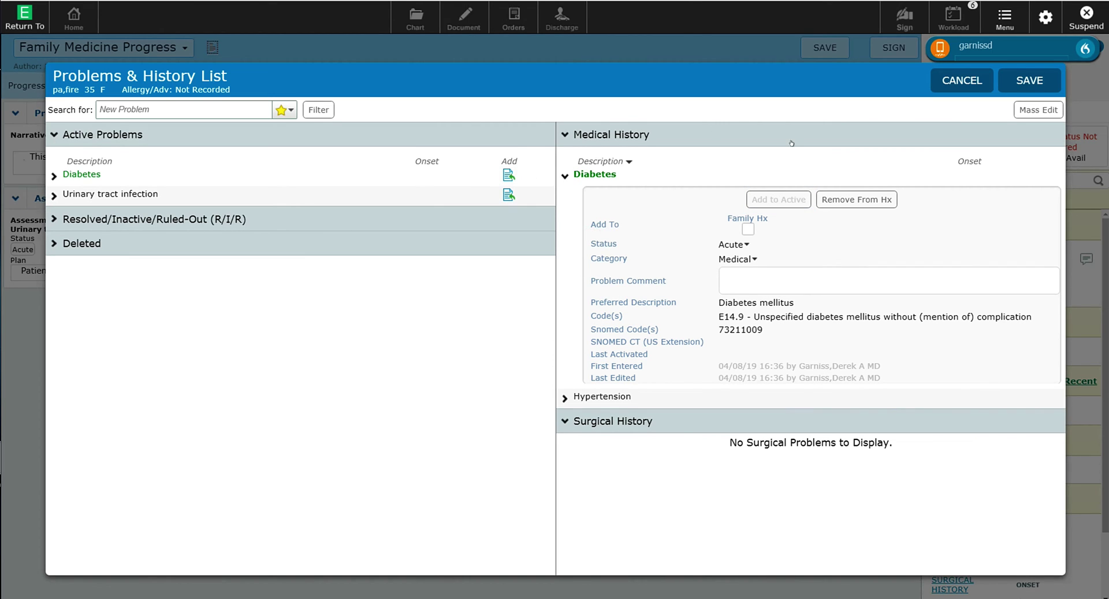
click(1013, 74)
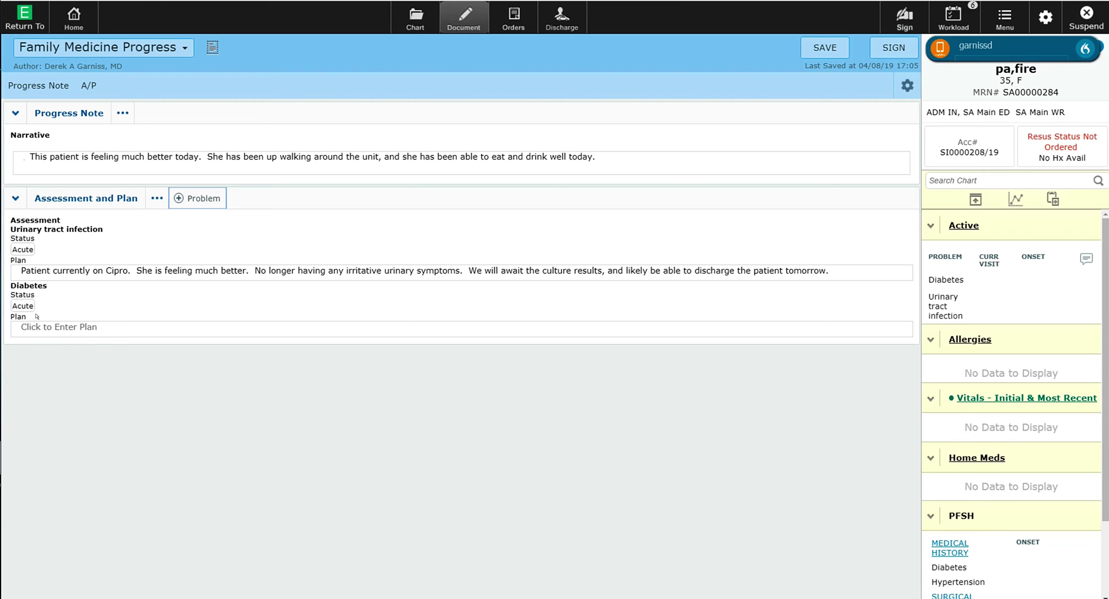
Step: Enter "The patients blood sugar has been running a bit high. She is maintained on metformin" as the diabetes plan
click(98, 326)
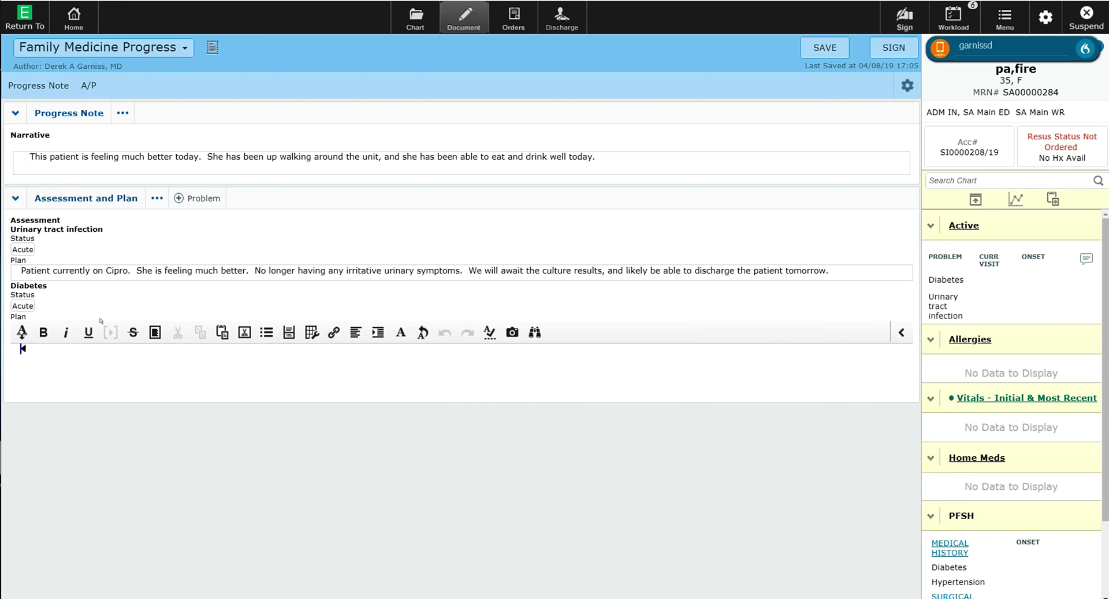
text(The patients blood sugar )
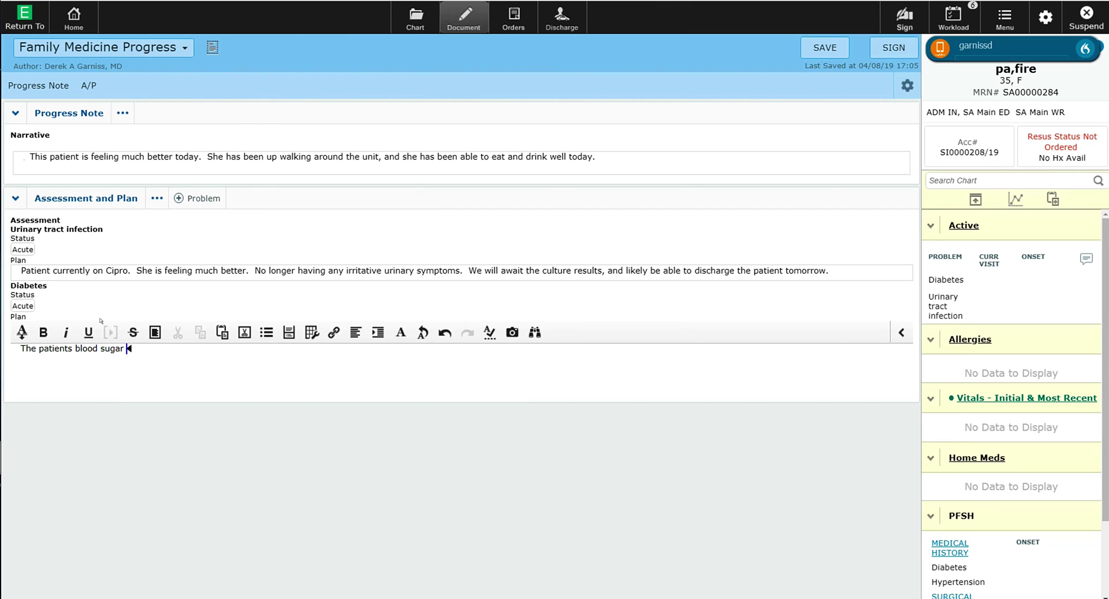
text(has been running a bit hig)
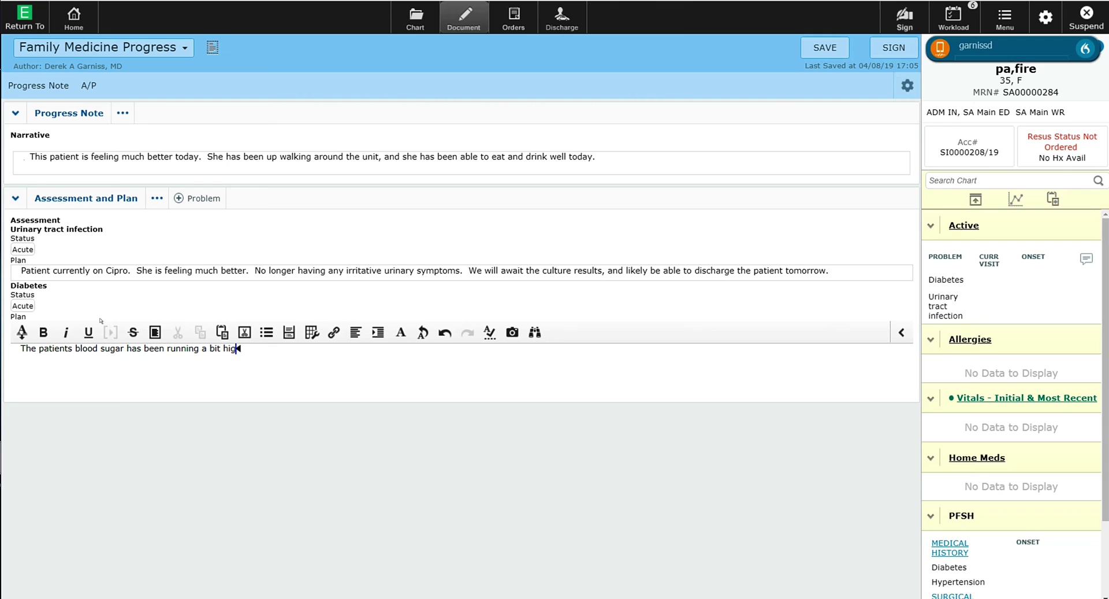
text(h.  She is maintained on metformin)
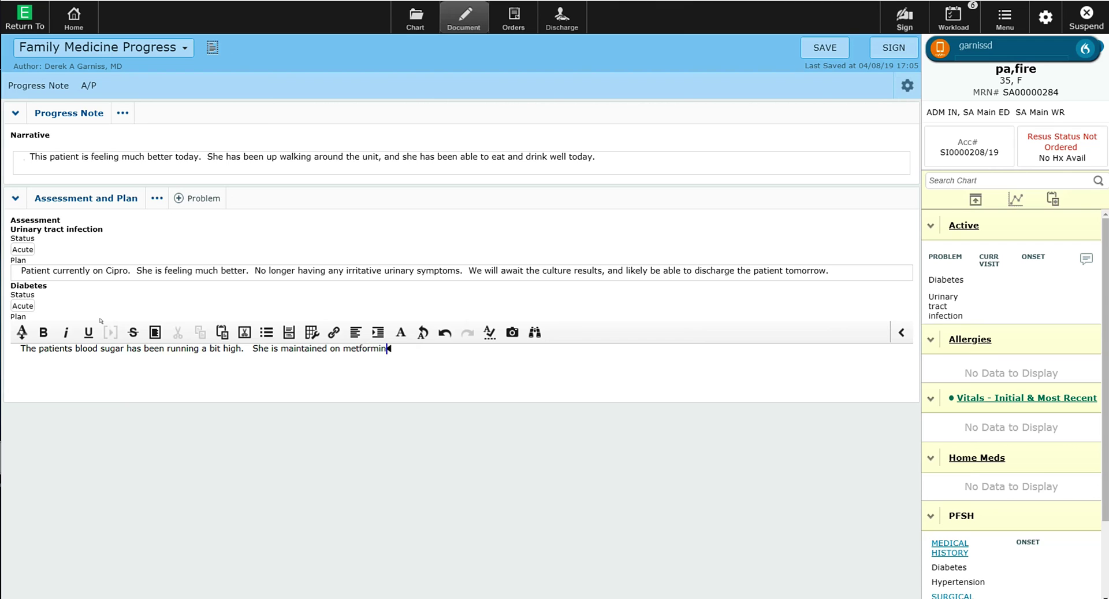
Step: Complete the diabetes plan with "We will monitor it closely, and recheck the sugars tonight and tomorrow."
text(.  We will monitor it closley,)
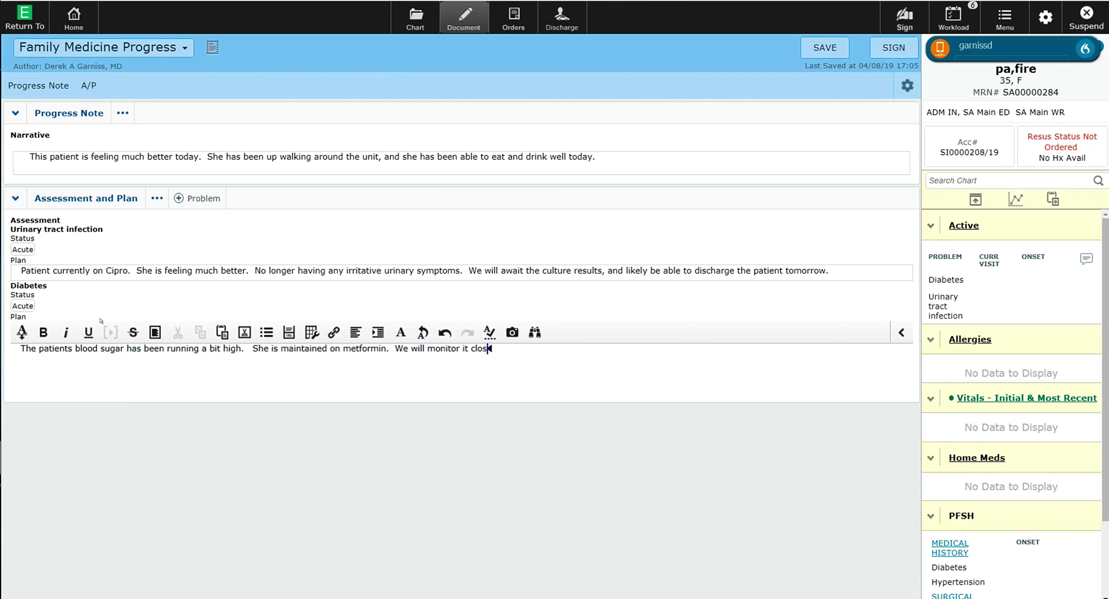
key(BackSpace)
key(BackSpace)
key(BackSpace)
key(BackSpace)
key(BackSpace)
key(BackSpace)
key(BackSpace)
key(BackSpace)
text(os)
key(BackSpace)
key(BackSpace)
key(BackSpace)
text(closeluy)
key(BackSpace)
key(BackSpace)
key(BackSpace)
text(ly, and recheck the sugards)
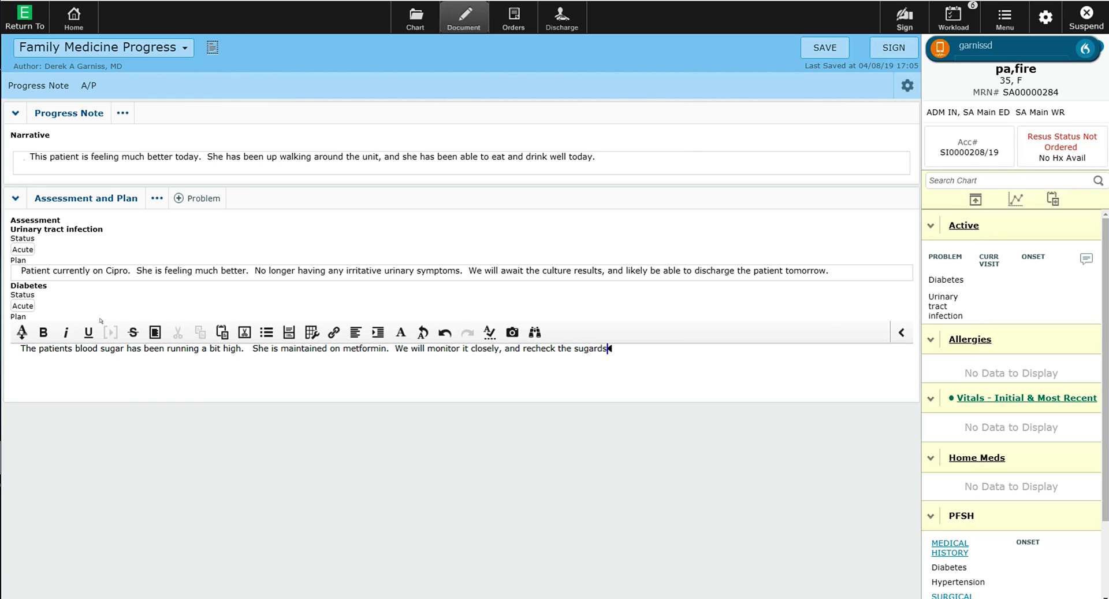
key(BackSpace)
key(BackSpace)
key(BackSpace)
text(rs tonight and tomorrow.)
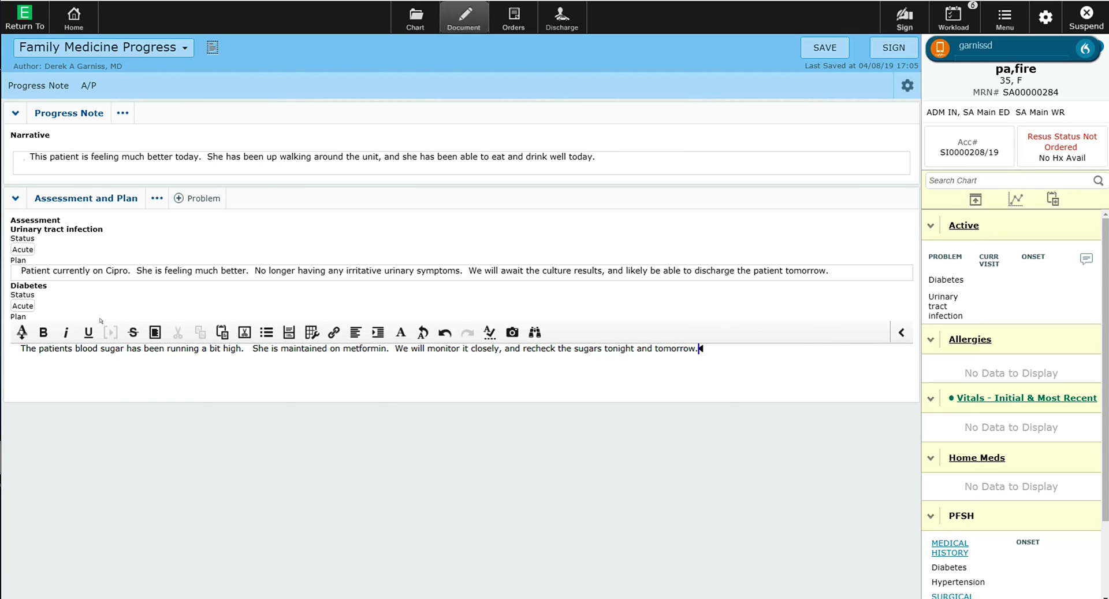
click(346, 504)
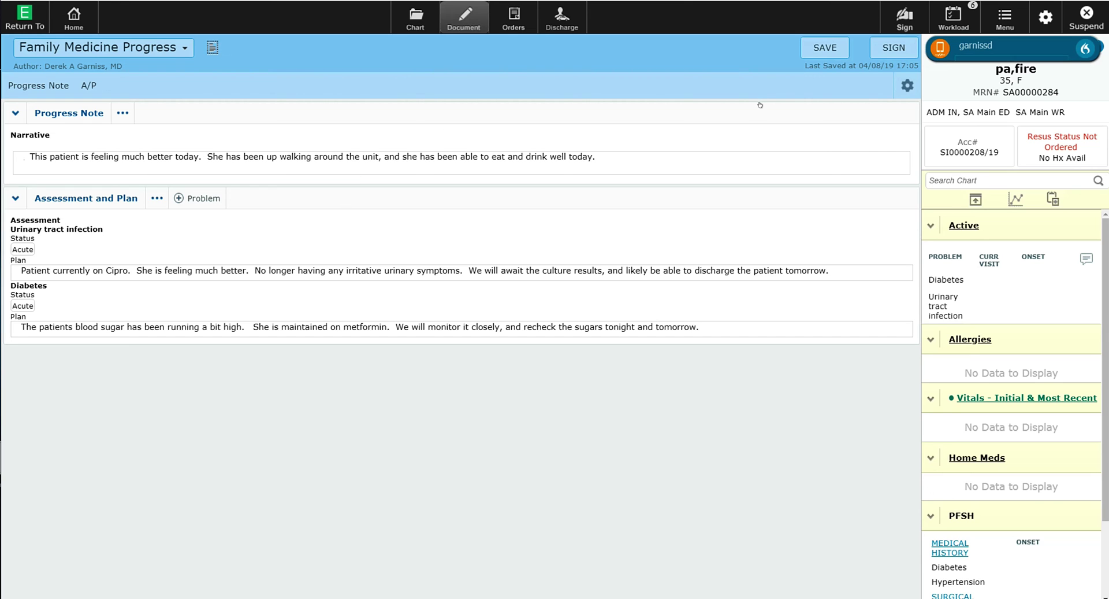
Step: Save the progress note and start another new Family Medicine Progress document
click(818, 38)
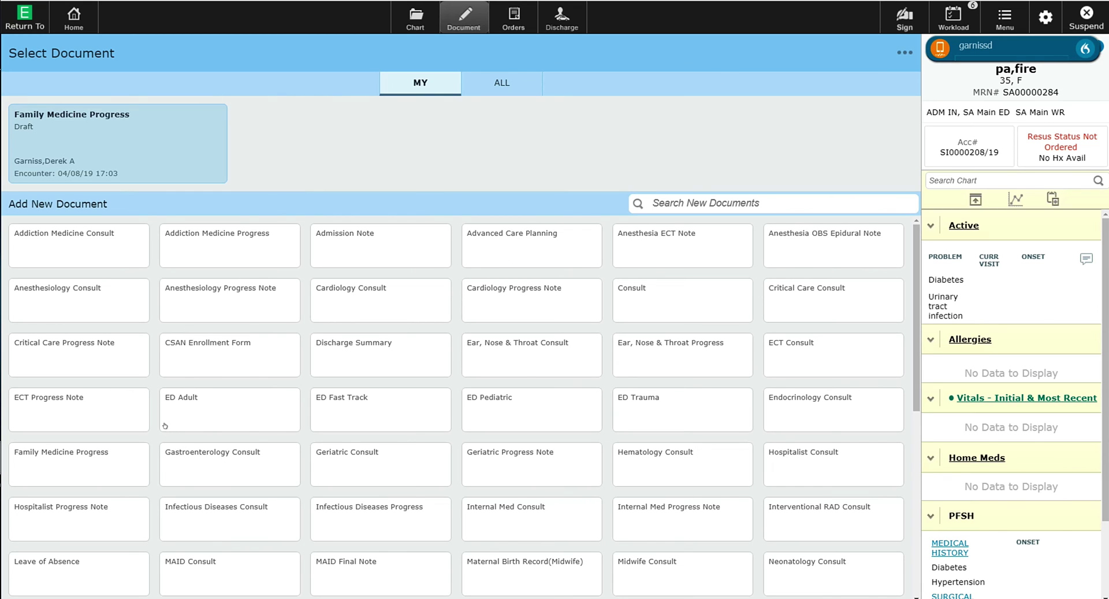
click(117, 443)
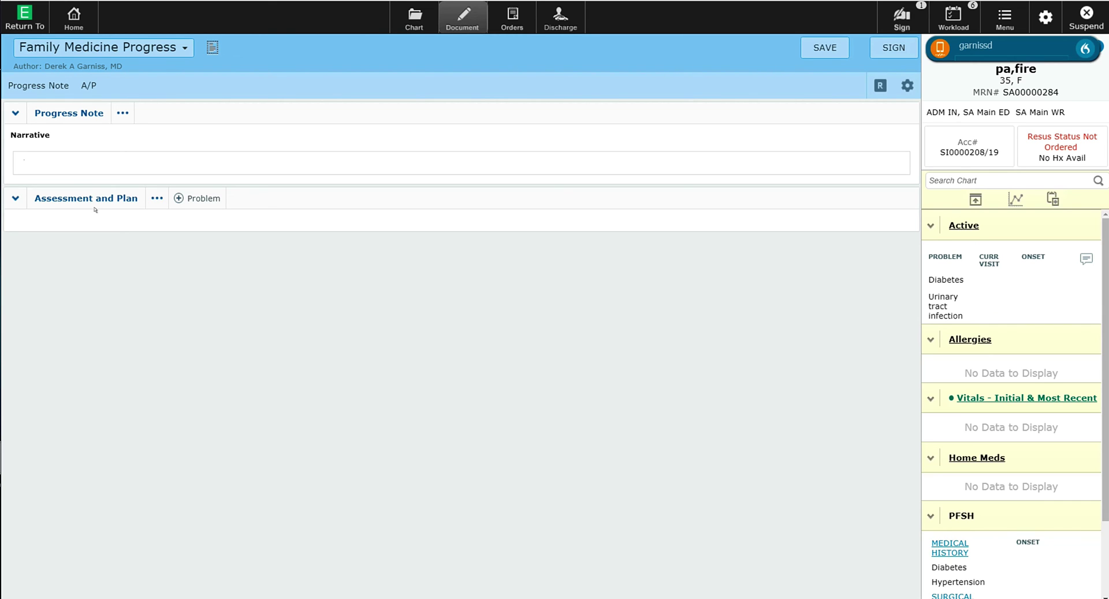
Step: Review the previous Assessment and Plan and the patient's problem list, closing both without changes
click(149, 194)
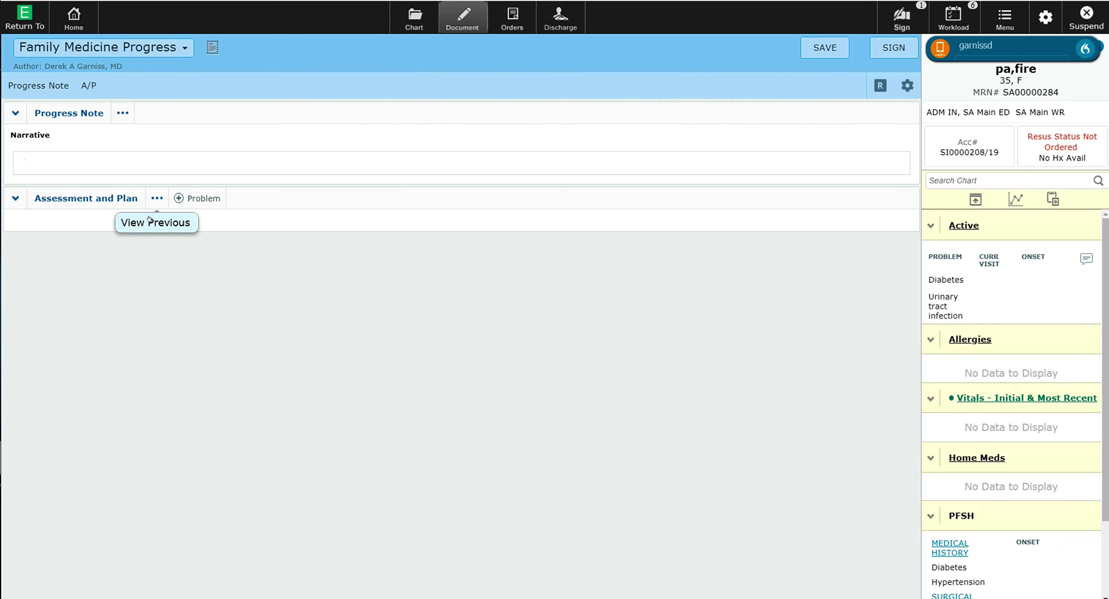
click(144, 221)
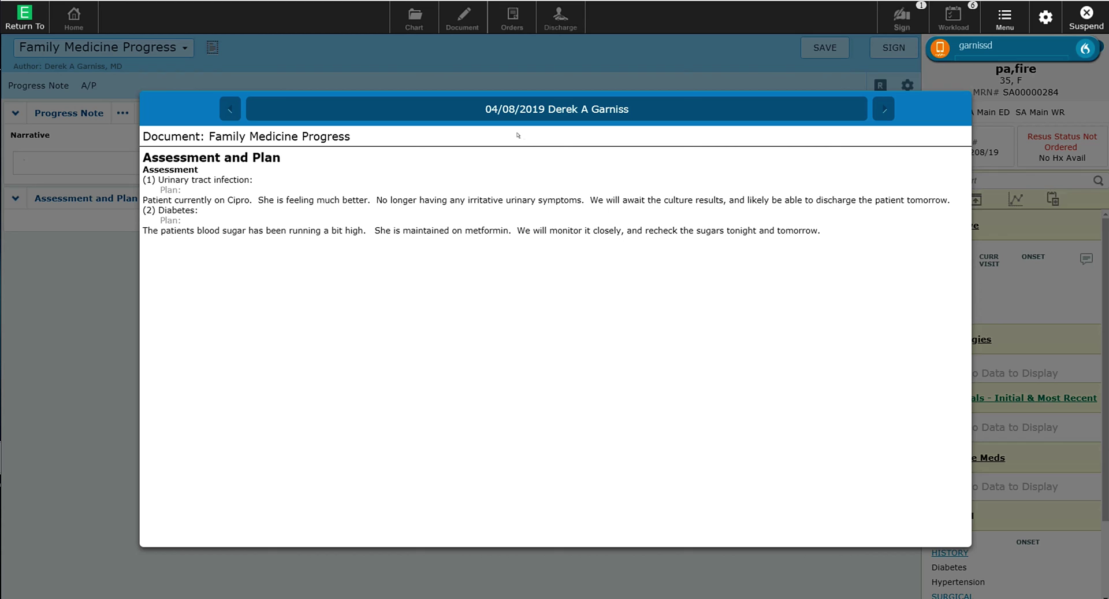
click(498, 73)
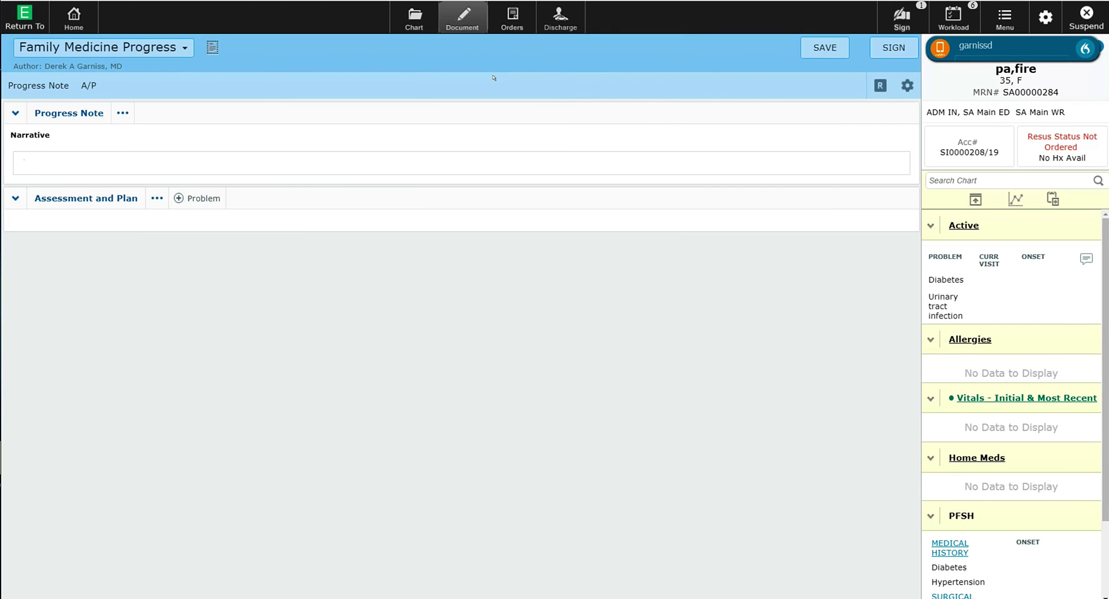
click(188, 196)
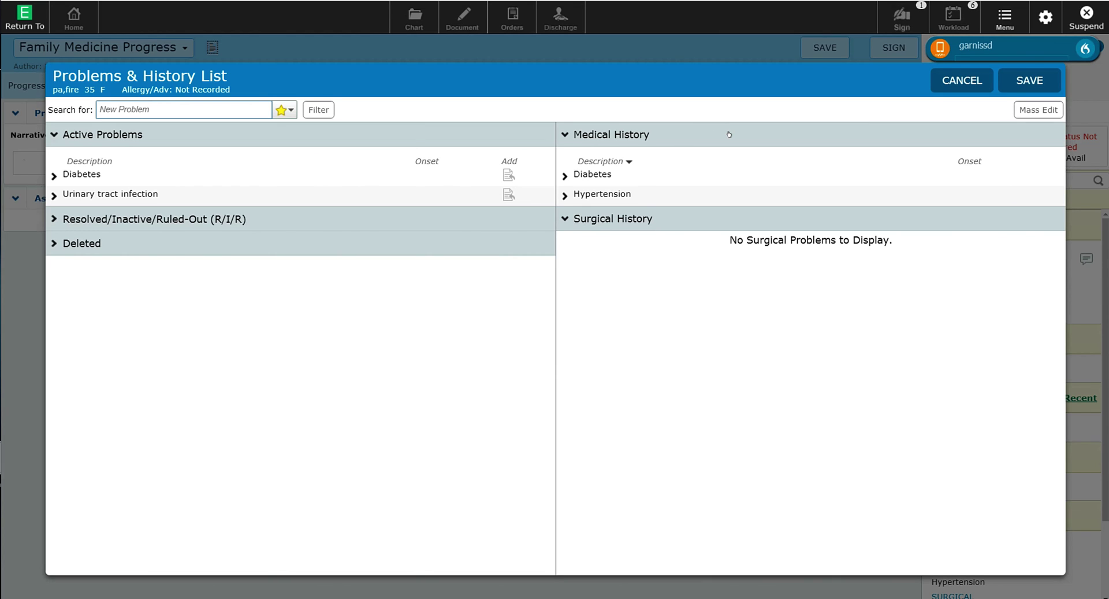
click(962, 80)
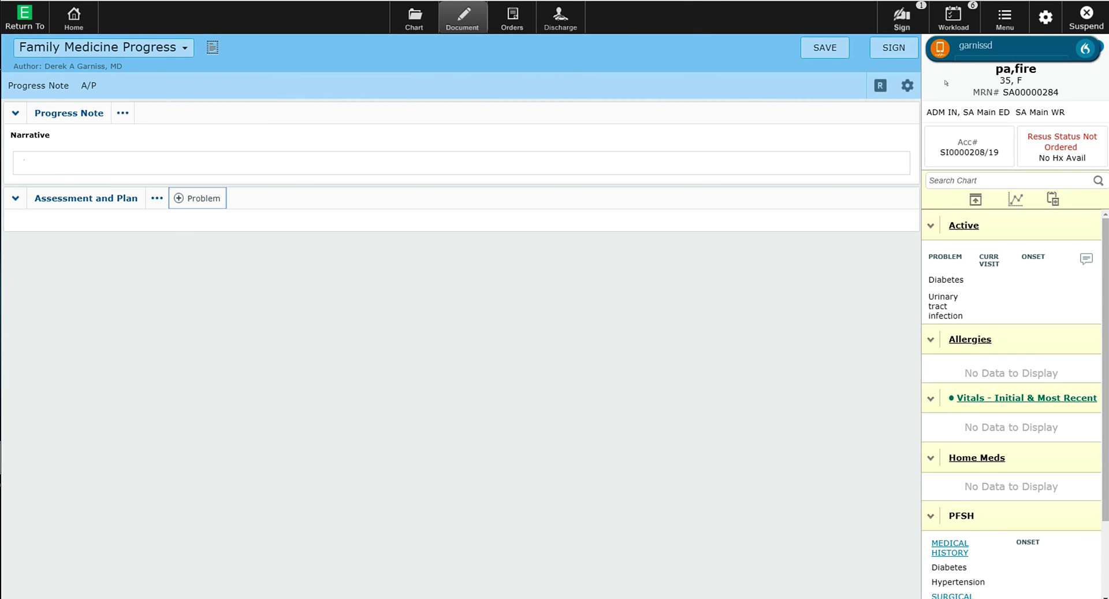
Step: Recall the entire previous Assessment and Plan, including Urinary tract infection and Diabetes, into the new note
click(877, 83)
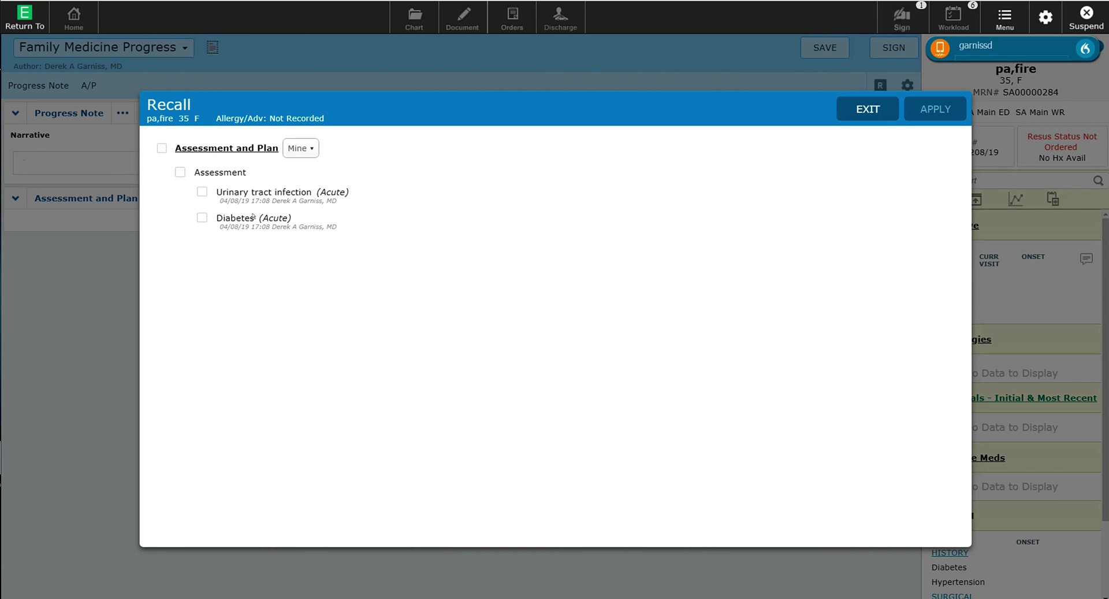
click(153, 142)
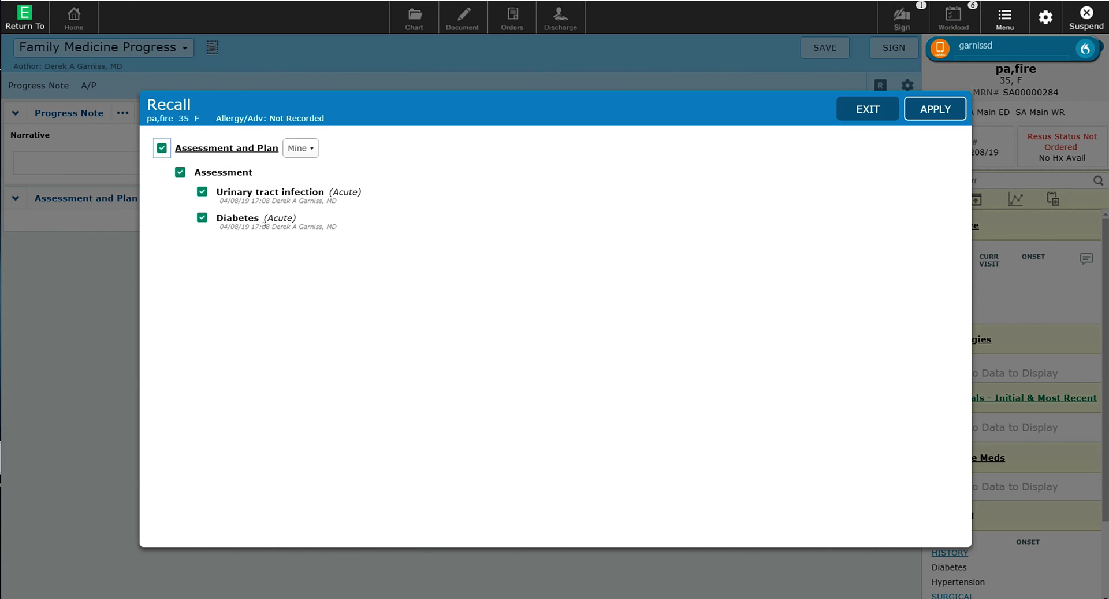
click(931, 104)
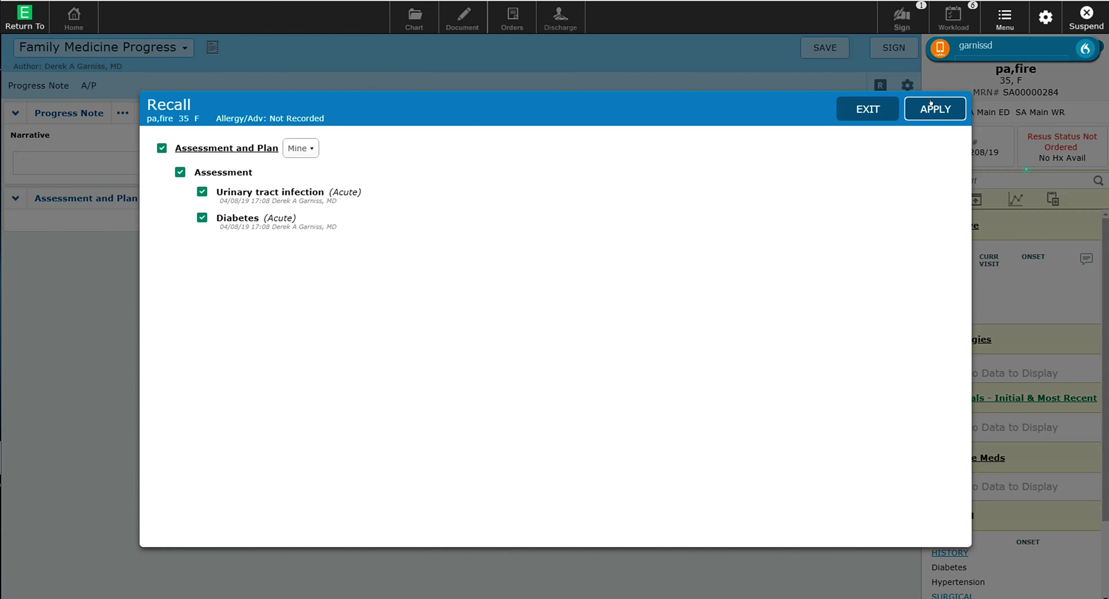